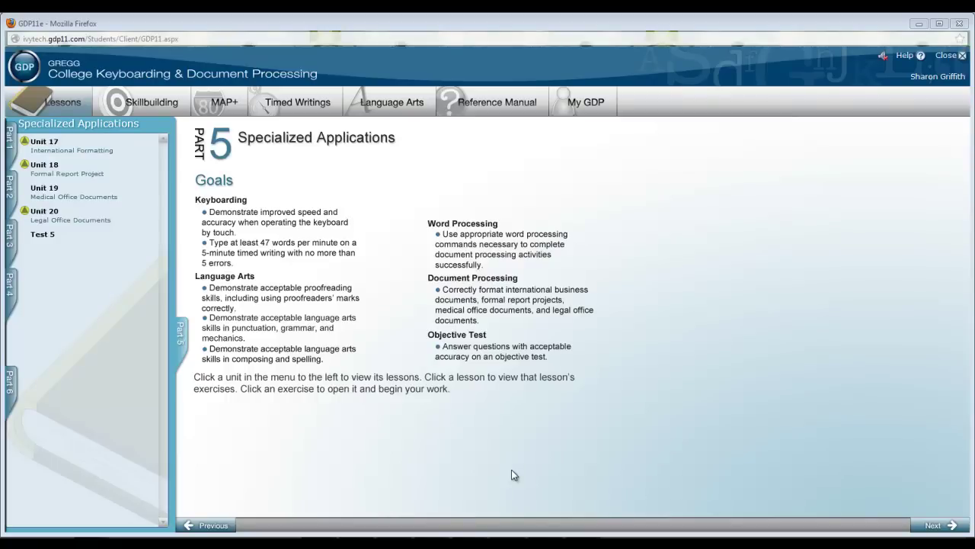
Step: Expand Unit 17 International Formatting in the Specialized Applications menu to list Lessons 81–85
{"action": "left_click", "coordinate": [63, 150]}
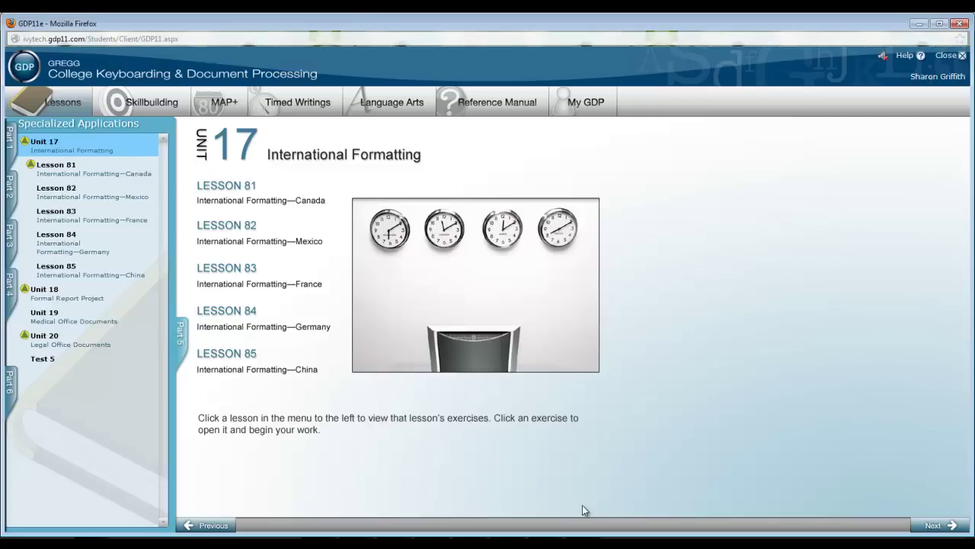
Step: Step through Lesson 81's metric paper, metric envelope, international address and day/month/year exercises
{"action": "left_click", "coordinate": [73, 178]}
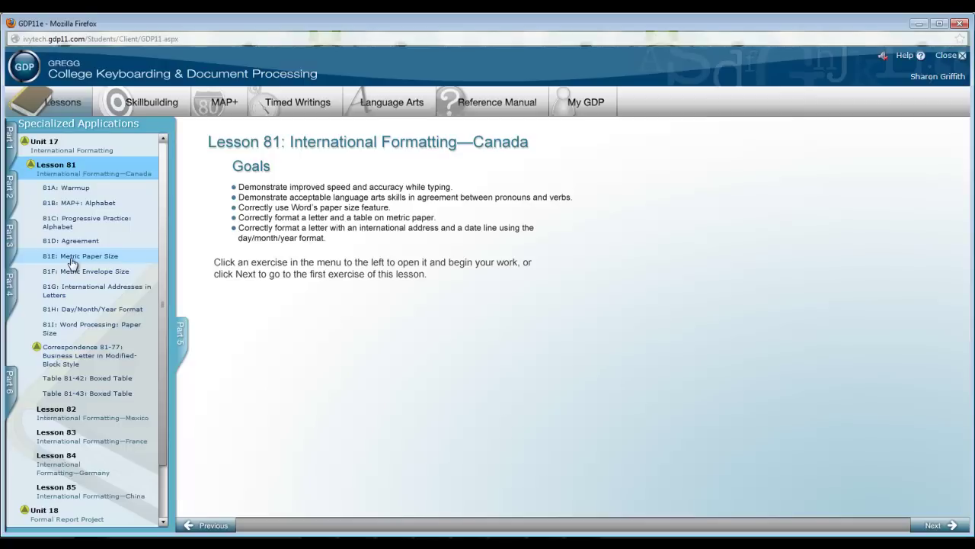
{"action": "left_click", "coordinate": [72, 263]}
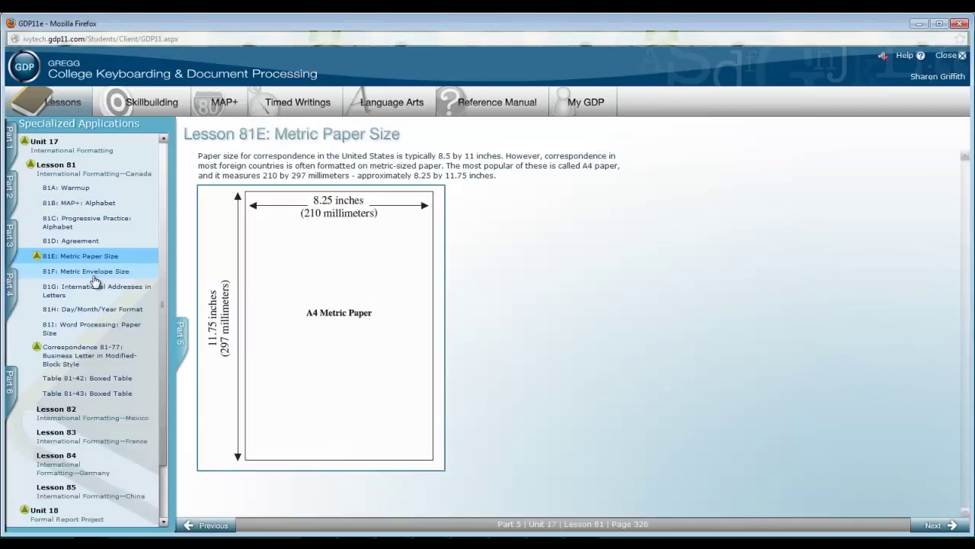
{"action": "left_click", "coordinate": [93, 274]}
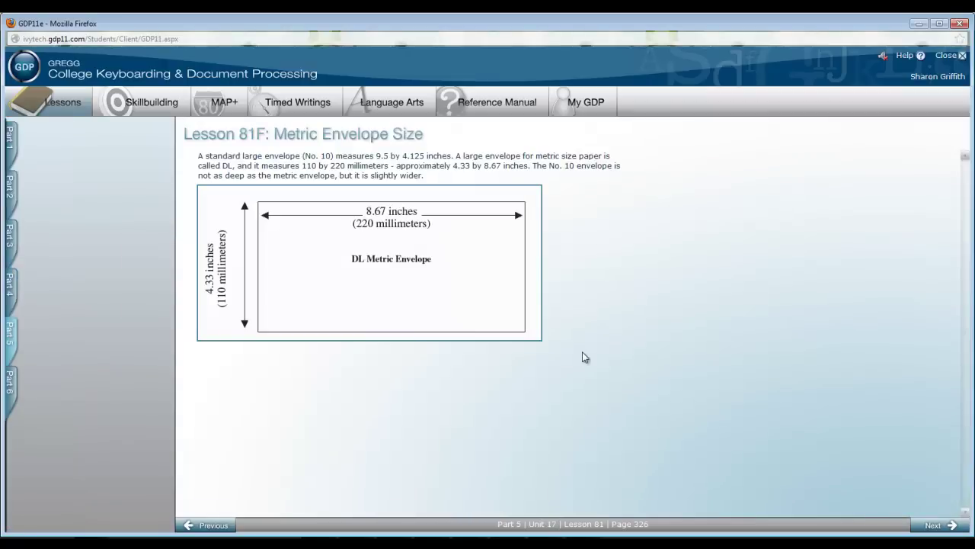
{"action": "mouse_move", "coordinate": [140, 256]}
{"action": "left_click", "coordinate": [91, 282]}
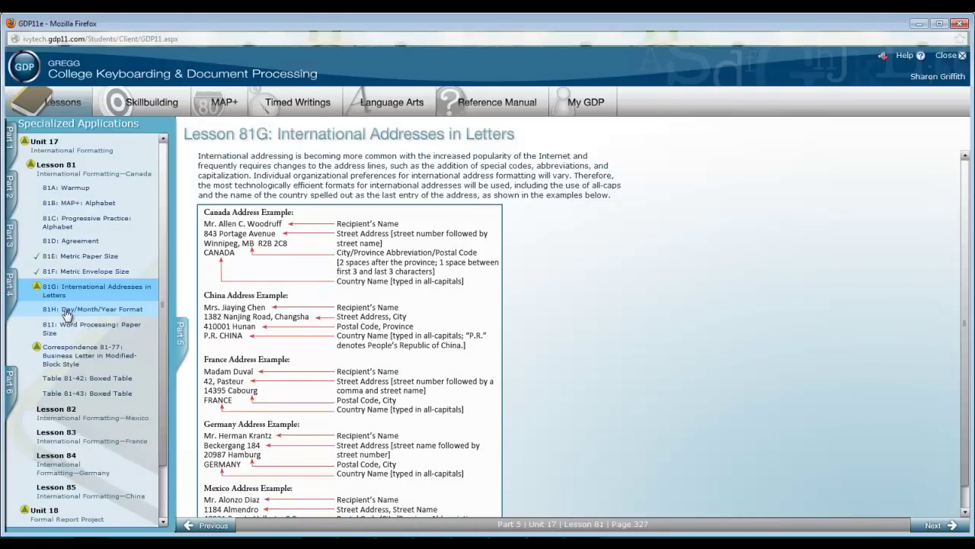
{"action": "left_click", "coordinate": [67, 311]}
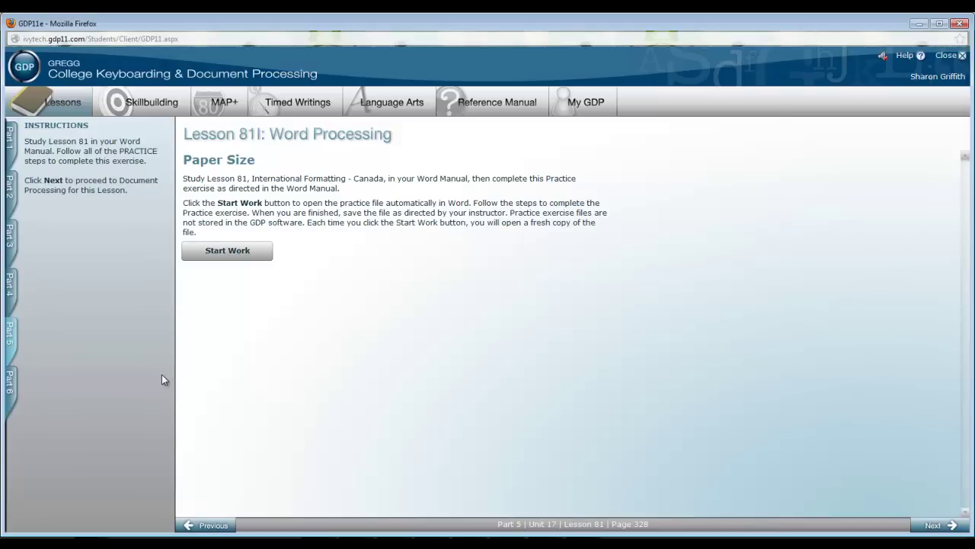
Step: Open Correspondence 81-77: Business Letter in Modified-Block Style from the lesson list
{"action": "left_click", "coordinate": [162, 377]}
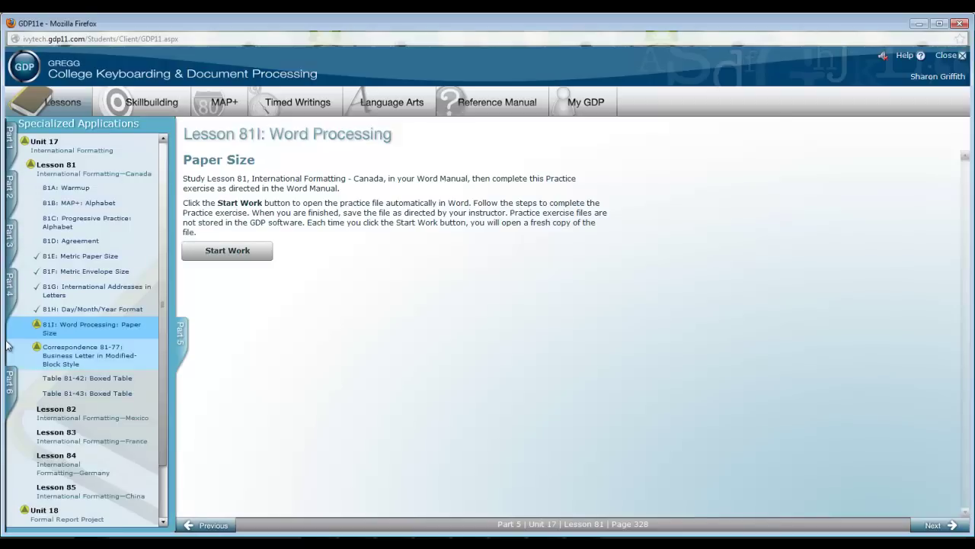
{"action": "left_click", "coordinate": [69, 358]}
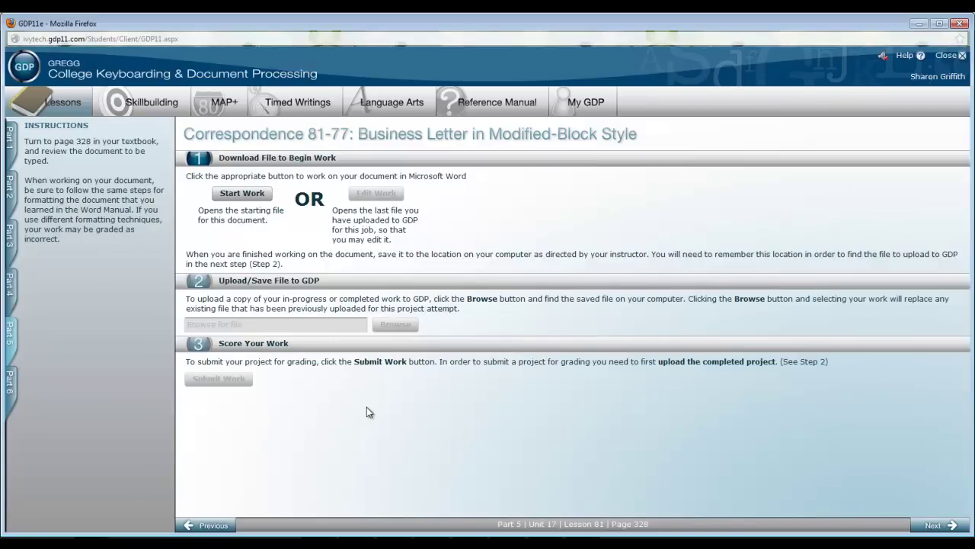
Step: Start work and open the starting file GDP11-2007-Unit17_Cor081-77.docx in Word
{"action": "left_click", "coordinate": [239, 198]}
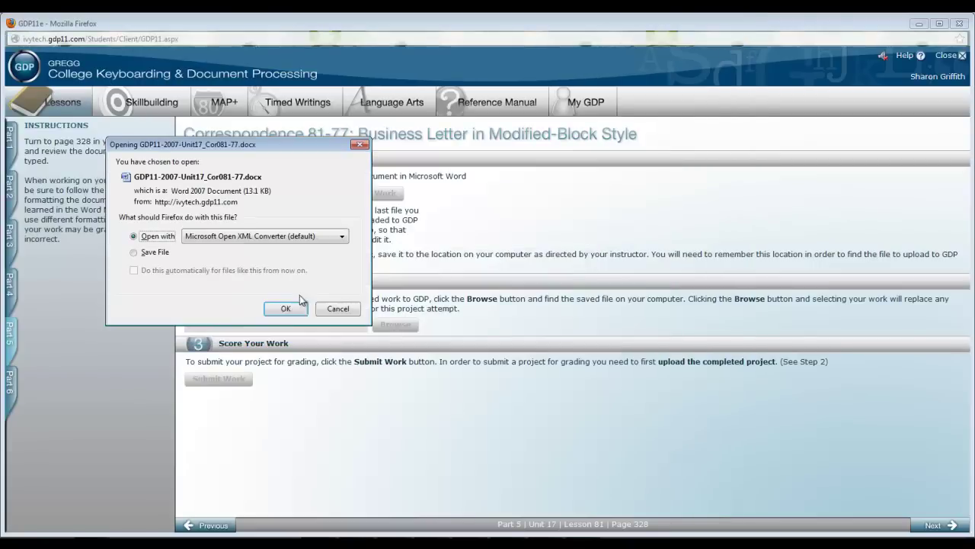
{"action": "left_click", "coordinate": [286, 308]}
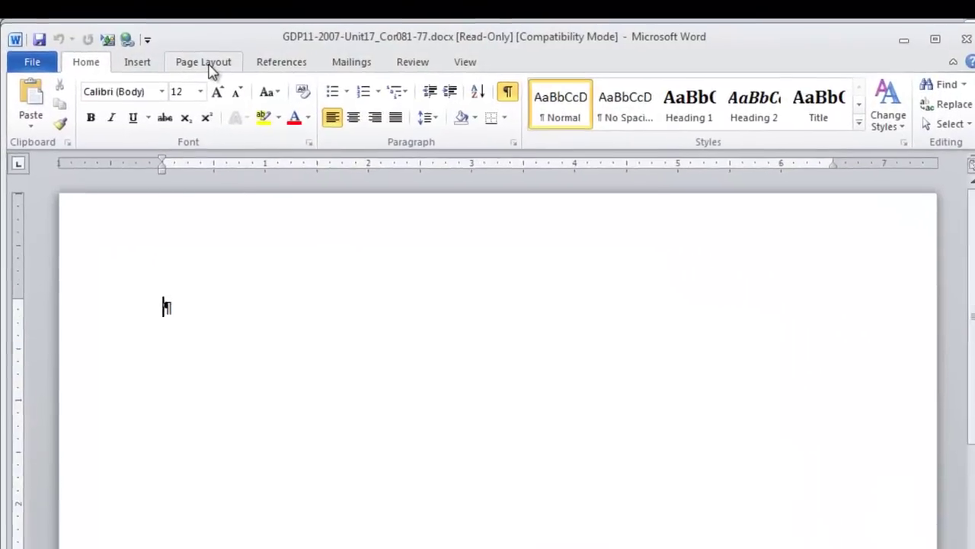
Step: Set the paper size to A4 (8.27" x 11.69") and narrow Word beside the Excel checklist
{"action": "left_click", "coordinate": [141, 44]}
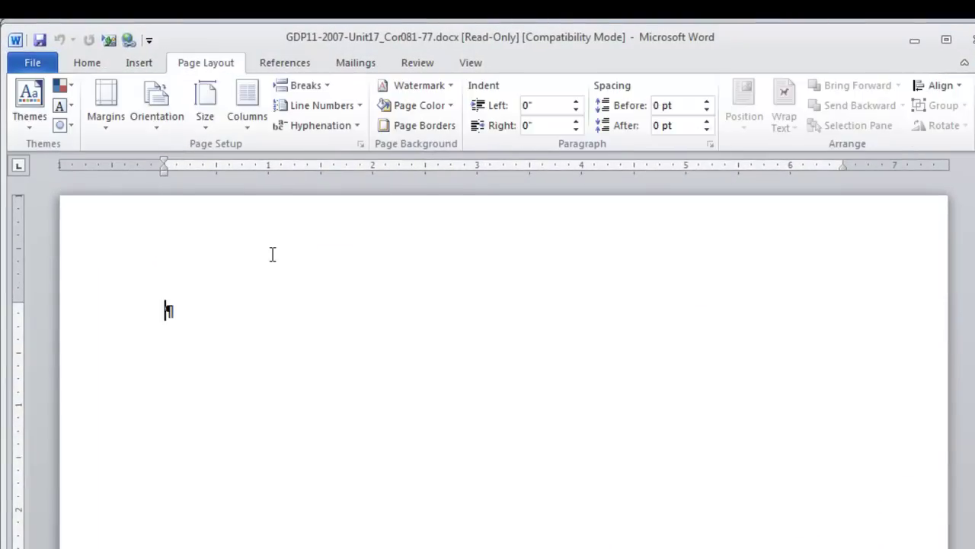
{"action": "left_click", "coordinate": [205, 121]}
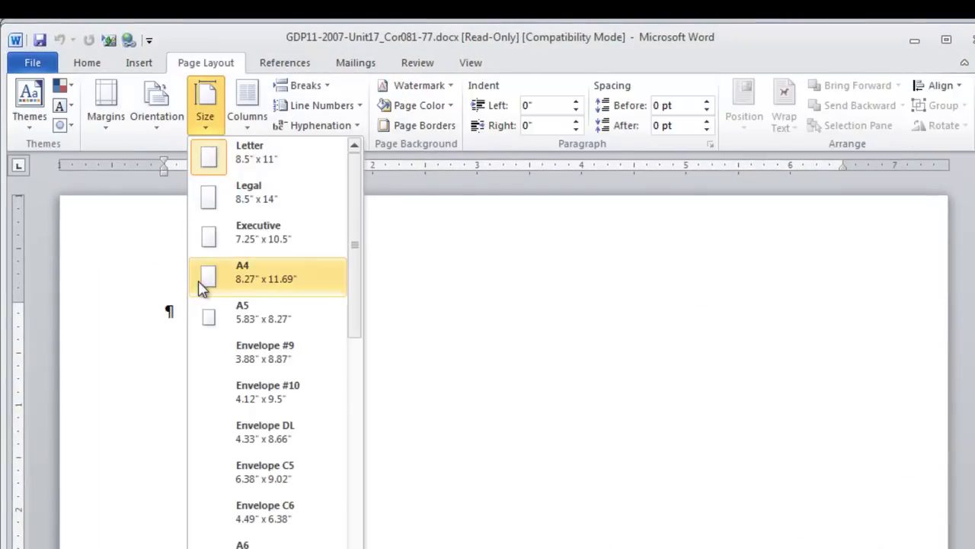
{"action": "left_click", "coordinate": [207, 284]}
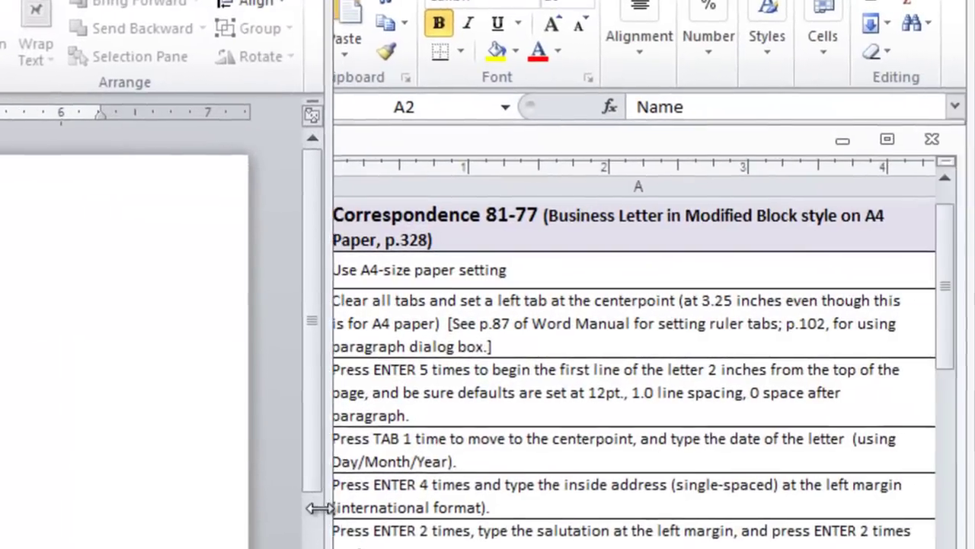
{"action": "left_click_drag", "start_coordinate": [319, 508], "coordinate": [307, 510]}
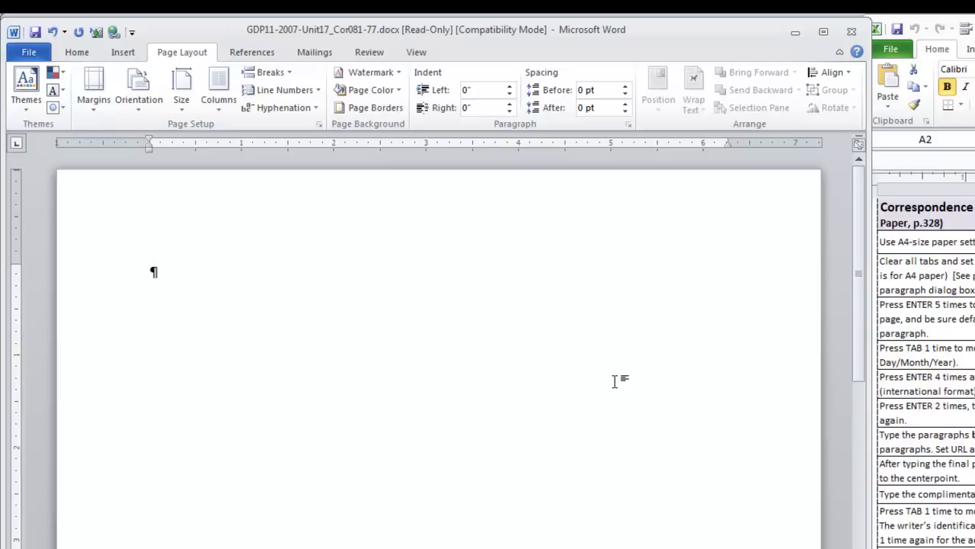
Step: Clear all existing tab stops and set a single left tab stop at 3.25 inches
{"action": "left_click", "coordinate": [74, 53]}
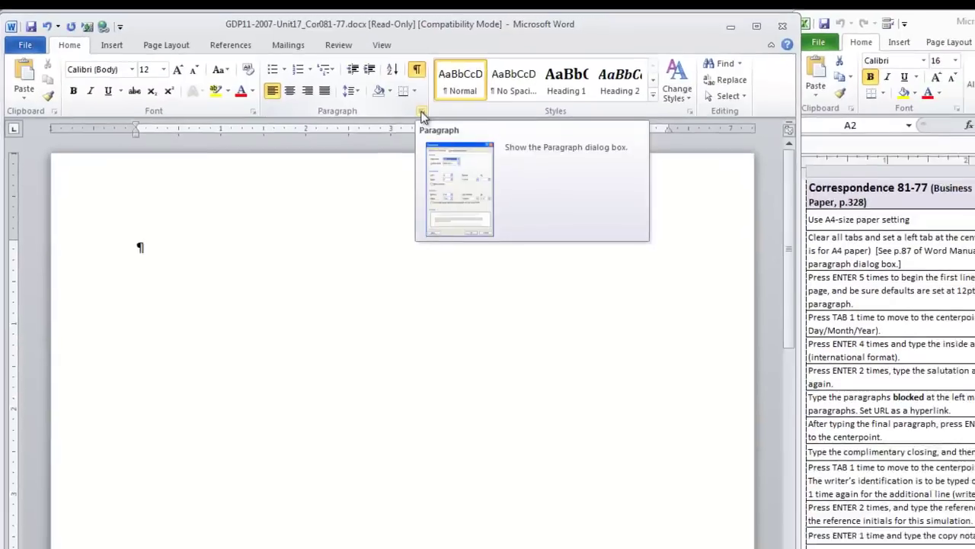
{"action": "left_click", "coordinate": [460, 127]}
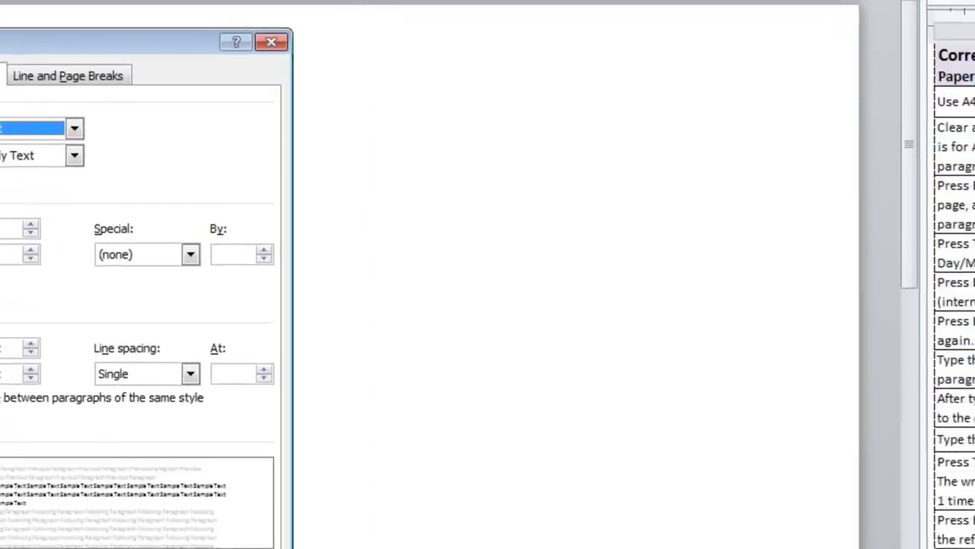
{"action": "left_click", "coordinate": [129, 488]}
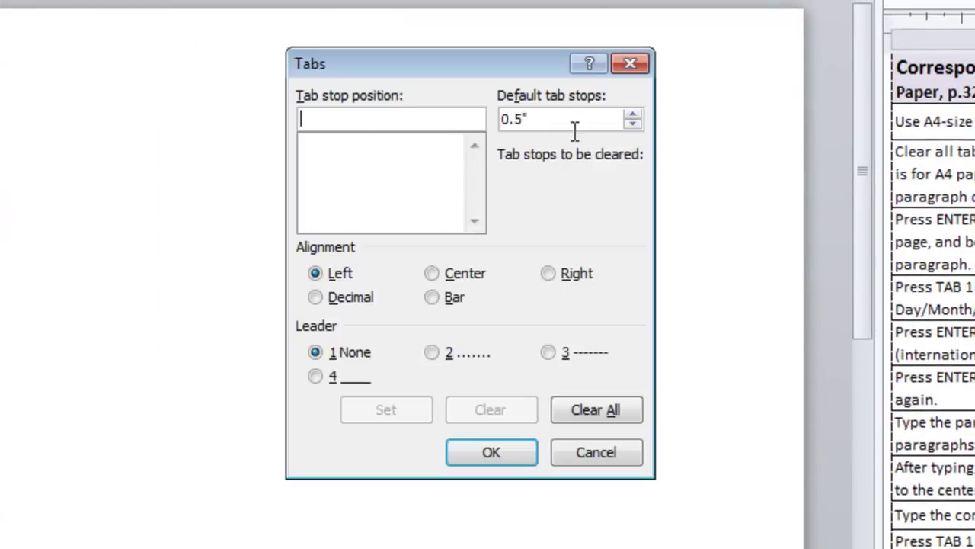
{"action": "left_click", "coordinate": [595, 414]}
{"action": "left_click", "coordinate": [327, 117]}
{"action": "type", "text": "3.25"}
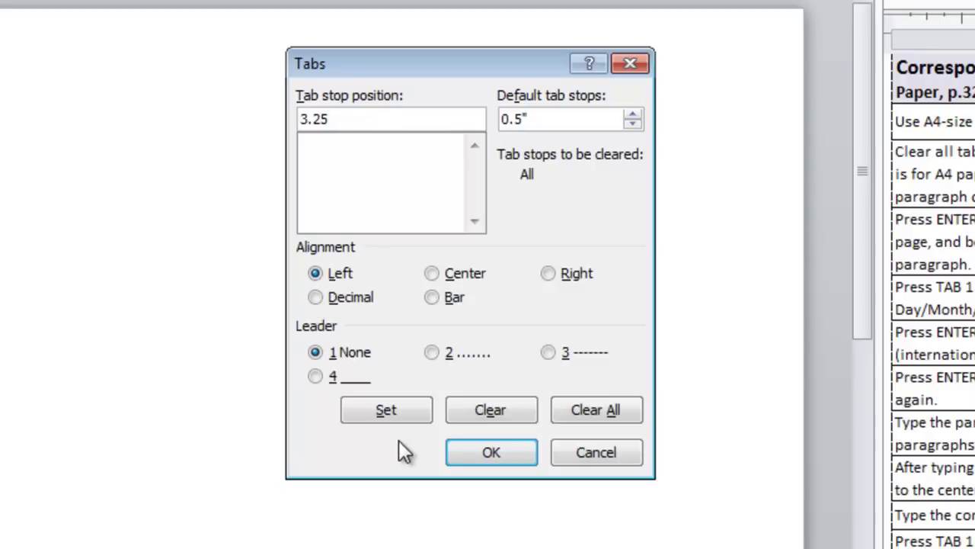
{"action": "left_click", "coordinate": [386, 417]}
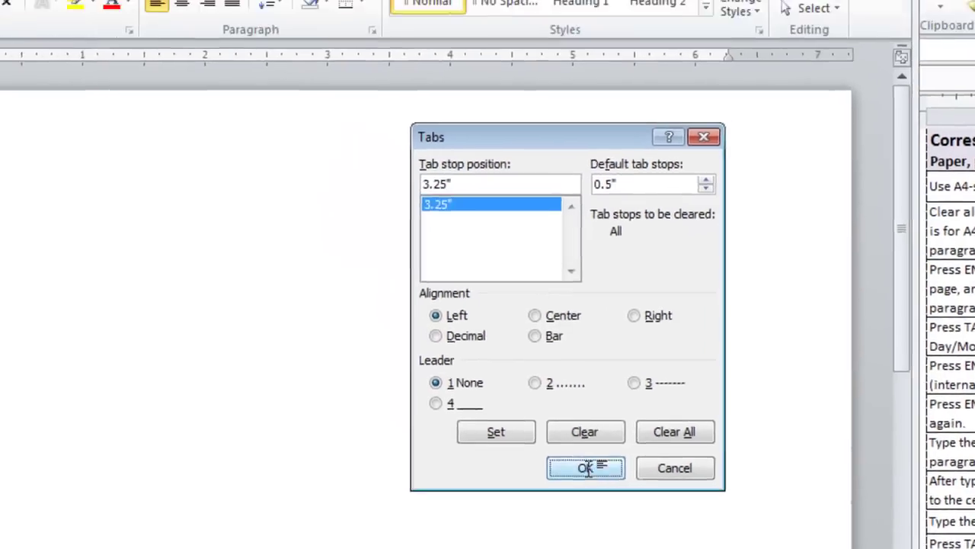
{"action": "left_click", "coordinate": [494, 452]}
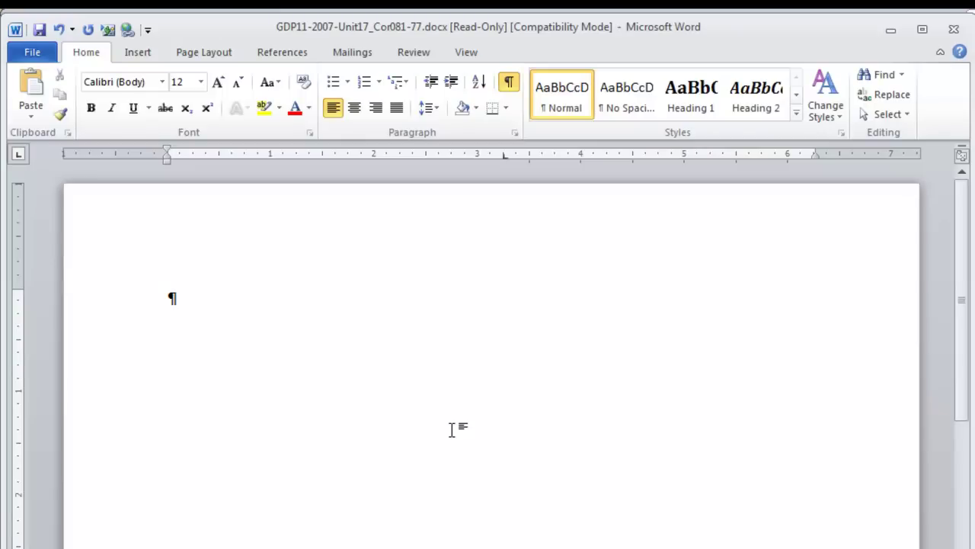
Step: Type the date 22 June 2013 at the 3.25-inch tab stop below top spacing
{"action": "key", "text": "Return"}
{"action": "key", "text": "Return"}
{"action": "key", "text": "Return"}
{"action": "key", "text": "Return"}
{"action": "key", "text": "Return"}
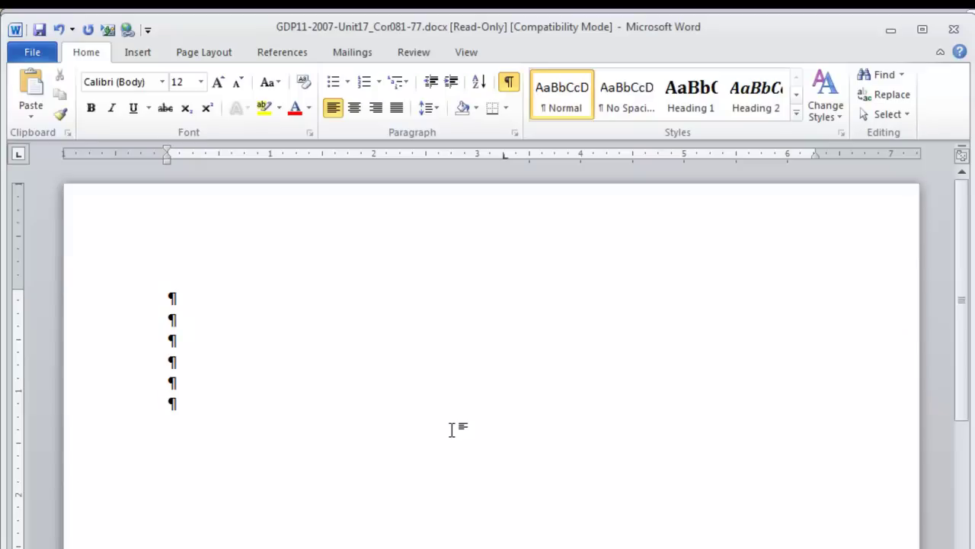
{"action": "key", "text": "Tab"}
{"action": "type", "text": "22 June 2013"}
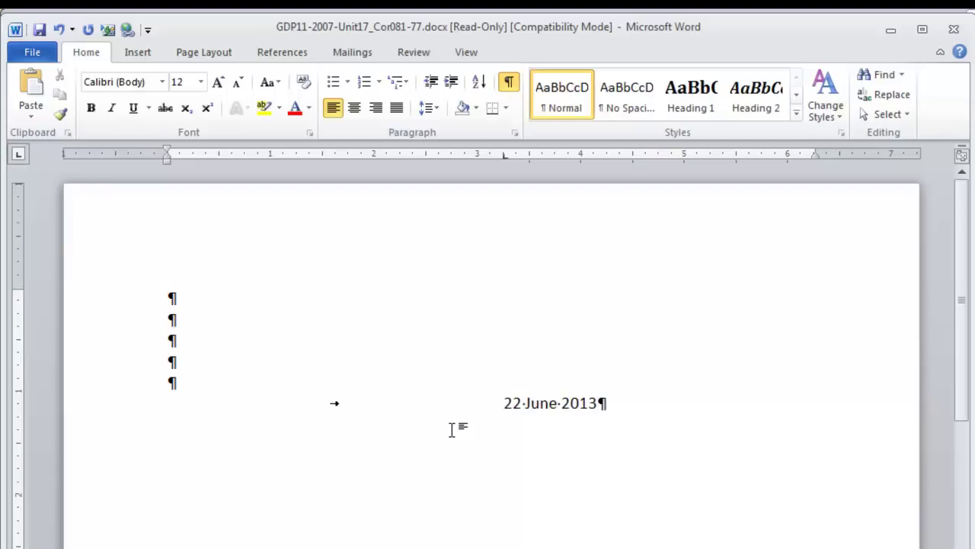
{"action": "key", "text": "Return"}
{"action": "key", "text": "Return"}
{"action": "key", "text": "Return"}
Step: Type the recipient's name, Northern Electronics Inc., street and city lines, CANADA, then the salutation
{"action": "key", "text": "Return"}
{"action": "key", "text": "Return"}
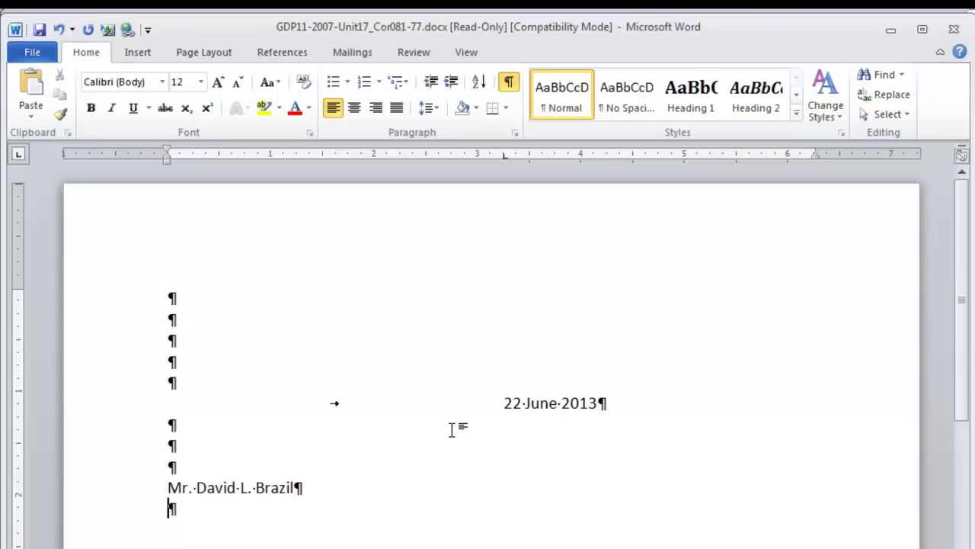
{"action": "type", "text": "Northern Electronics Inc."}
{"action": "key", "text": "Return"}
{"action": "key", "text": "Return"}
{"action": "type", "text": "Winnipeg, MB"}
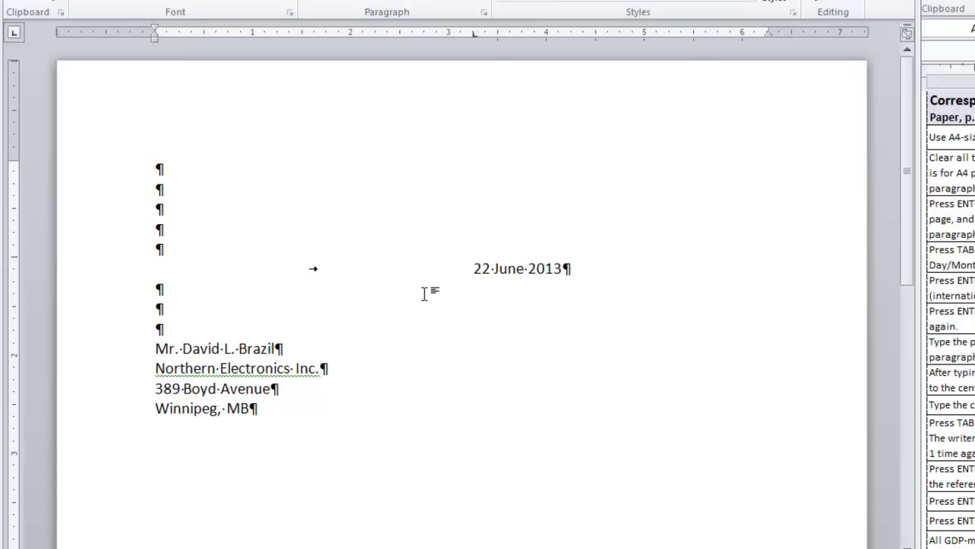
{"action": "type", "text": "ROC 3Z"}
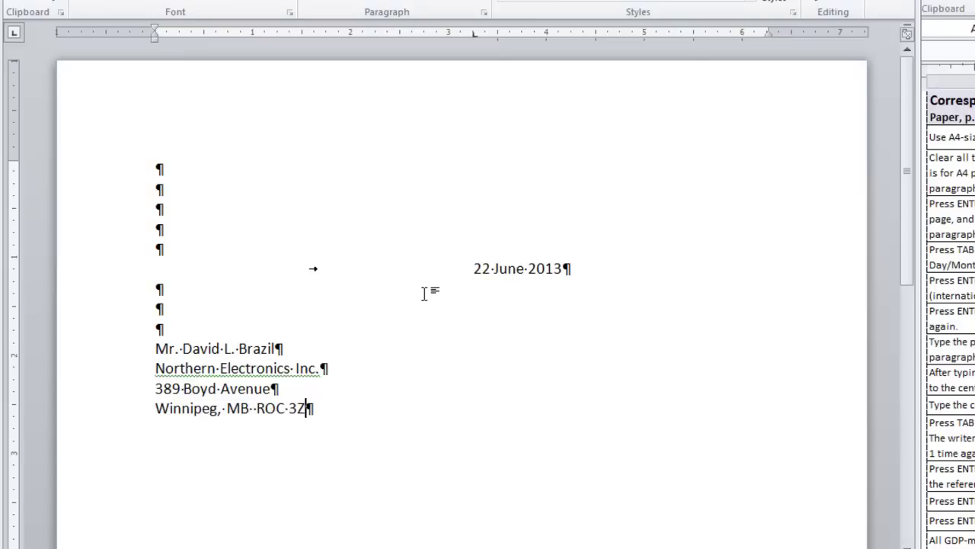
{"action": "type", "text": "8"}
{"action": "key", "text": "Return"}
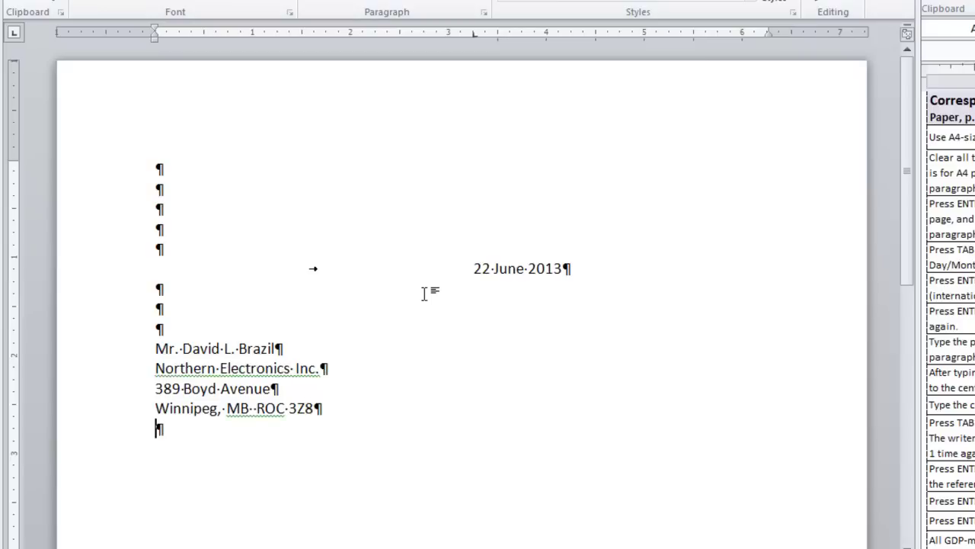
{"action": "type", "text": "CANADA"}
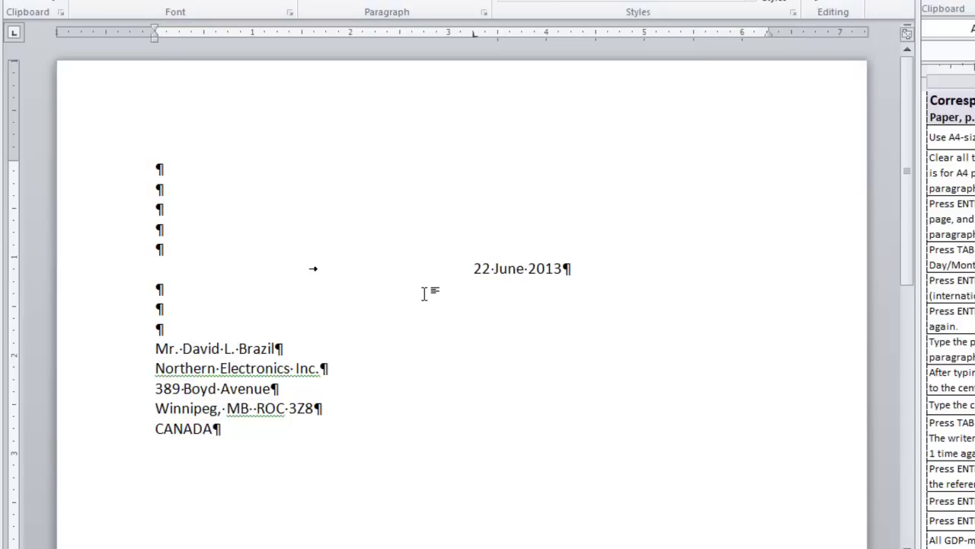
{"action": "key", "text": "Return"}
{"action": "key", "text": "Return"}
{"action": "type", "text": "Dear Mr. Brazil"}
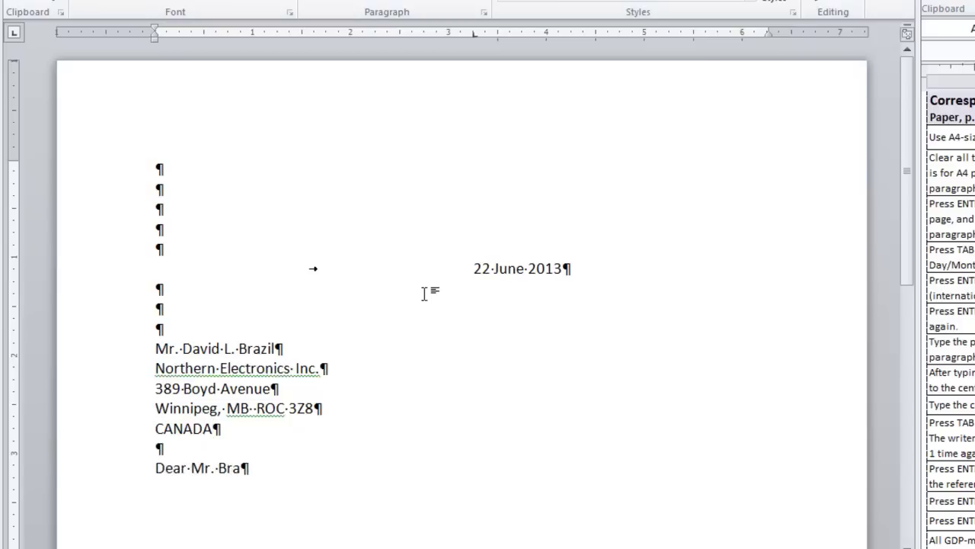
{"action": "type", "text": ":"}
{"action": "key", "text": "Return"}
{"action": "key", "text": "Return"}
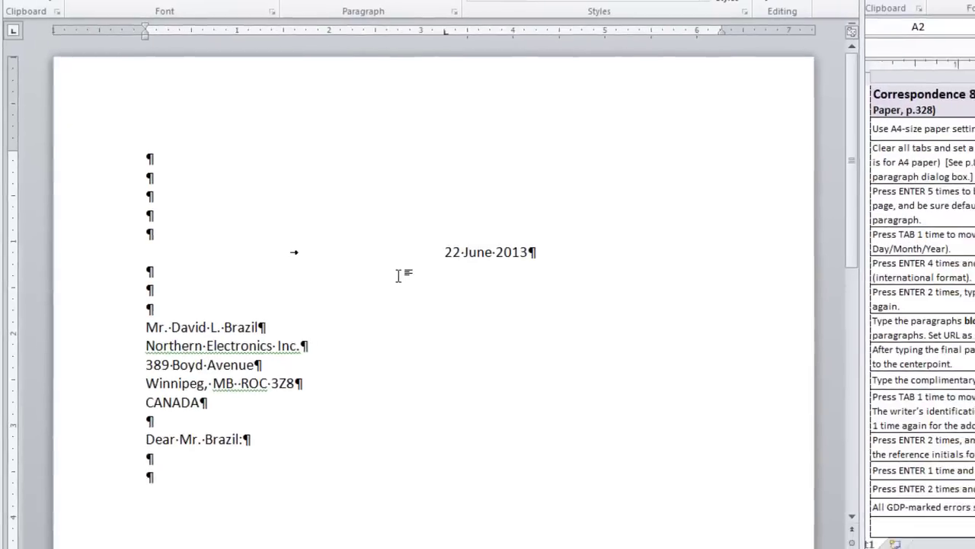
{"action": "type", "text": "Thank you for your recent computer order. We are pleased that you have decided to update your computers with our C-410 model.  Each of the 50 computers you ordered has a DVD drive, as you requested. There will be no extra charge for installing the DVD drive to replace the CD drive that comes standard with the C-410 model you ordered.  Your order, which includes the toner cartridges you requested, is leaving our warehouse within three days. All our order processing and shipping departments are online, and you can check the progress of your order by going to www.cancom.com and clicking on Customer Orders.  Everyone at CanCom looks forward to the opportunity of serving your computer needs for many years to come."}
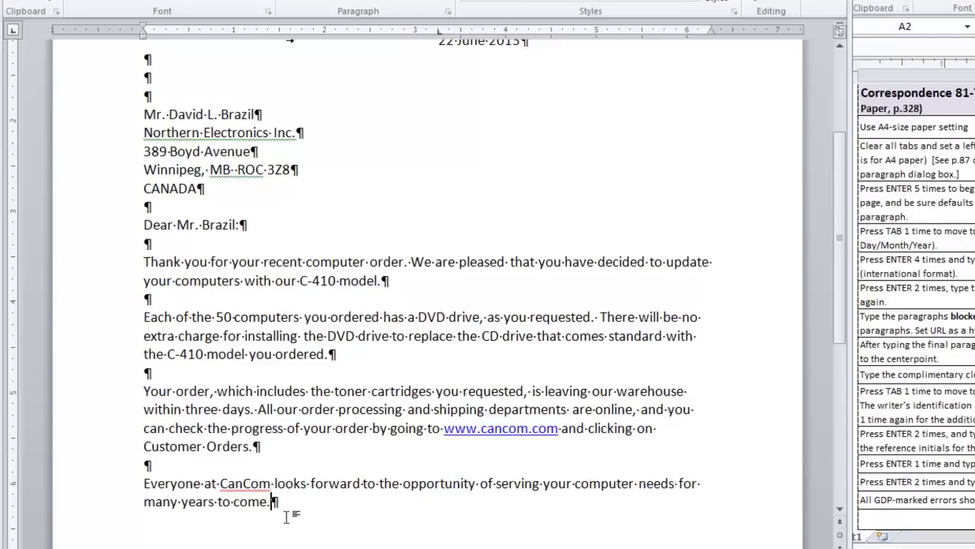
Step: Add Sincerely, at the centre tab, with the writer's name and Sales Manager beneath it
{"action": "key", "text": "Return"}
{"action": "key", "text": "Return"}
{"action": "key", "text": "Tab"}
{"action": "type", "text": "Sinc"}
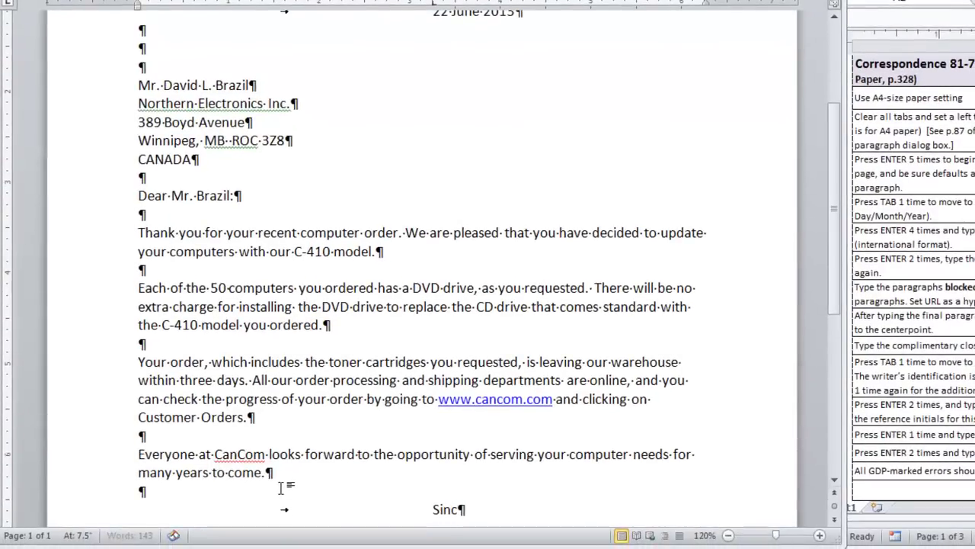
{"action": "type", "text": "erely,"}
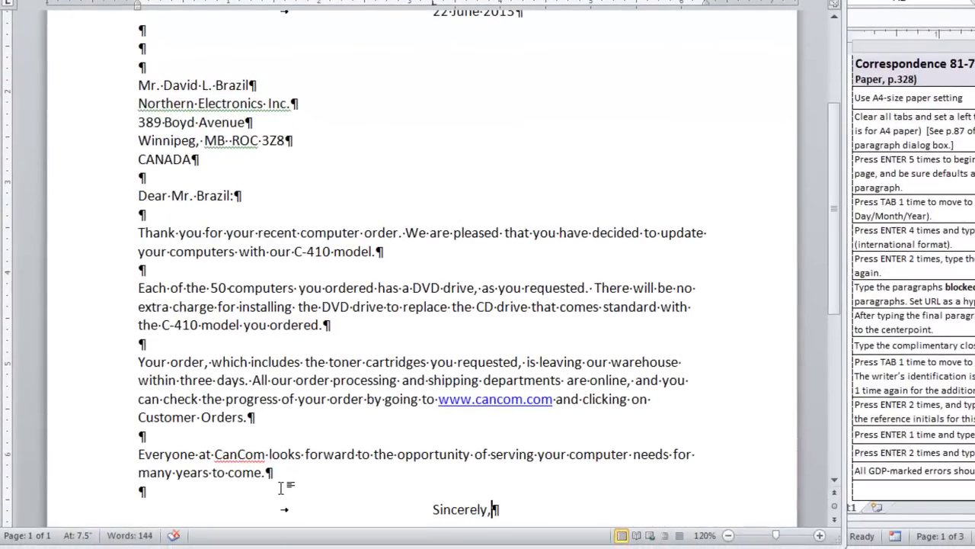
{"action": "key", "text": "Return"}
{"action": "key", "text": "Return"}
{"action": "key", "text": "Return"}
{"action": "key", "text": "Return"}
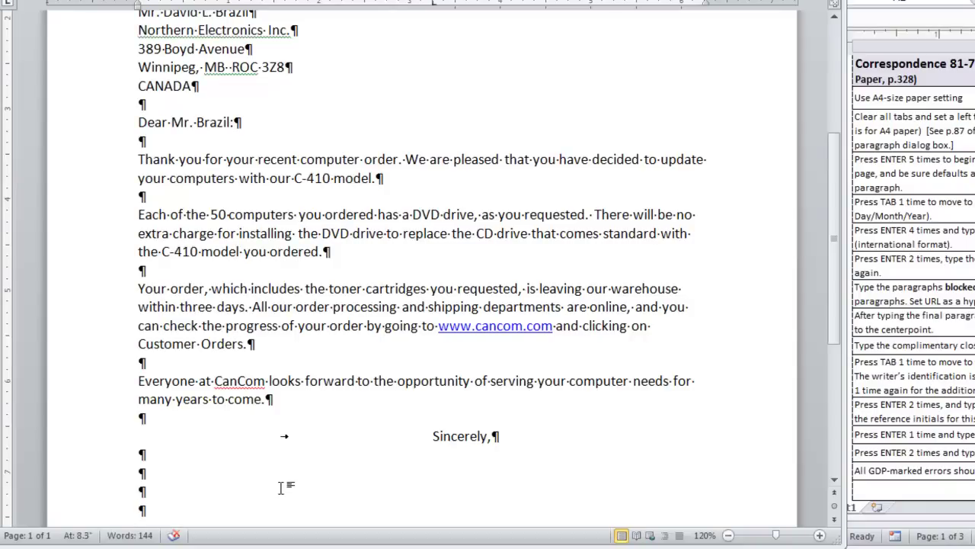
{"action": "key", "text": "Tab"}
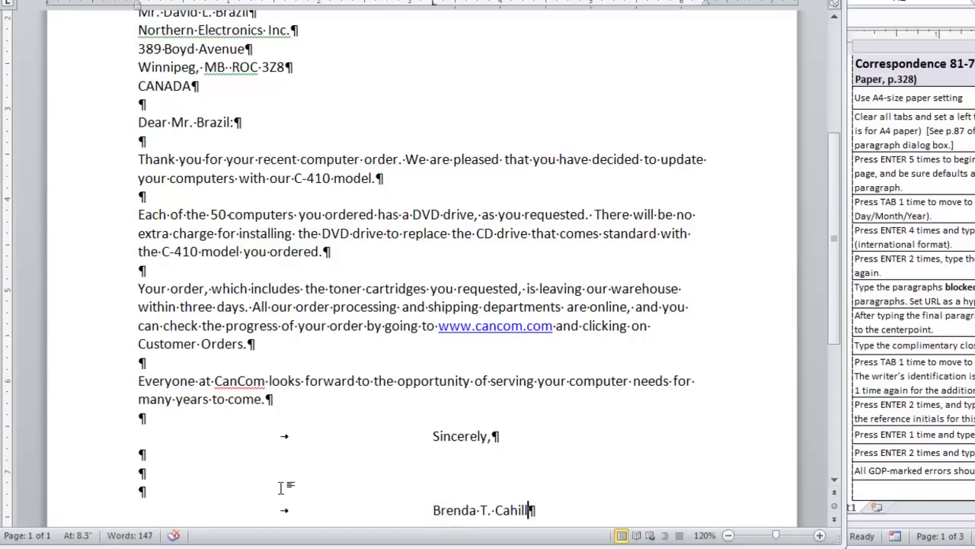
{"action": "key", "text": "Return"}
{"action": "key", "text": "Tab"}
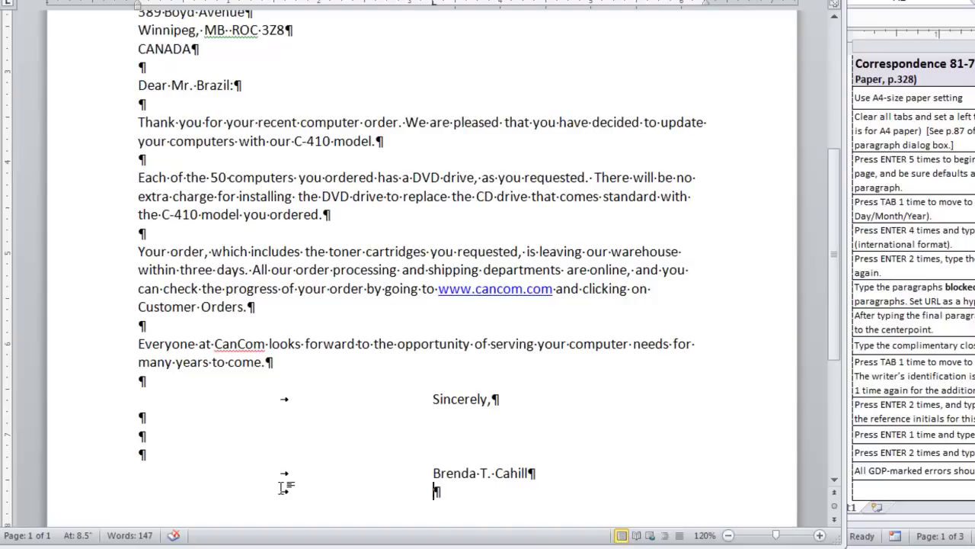
{"action": "type", "text": "Sales Manager"}
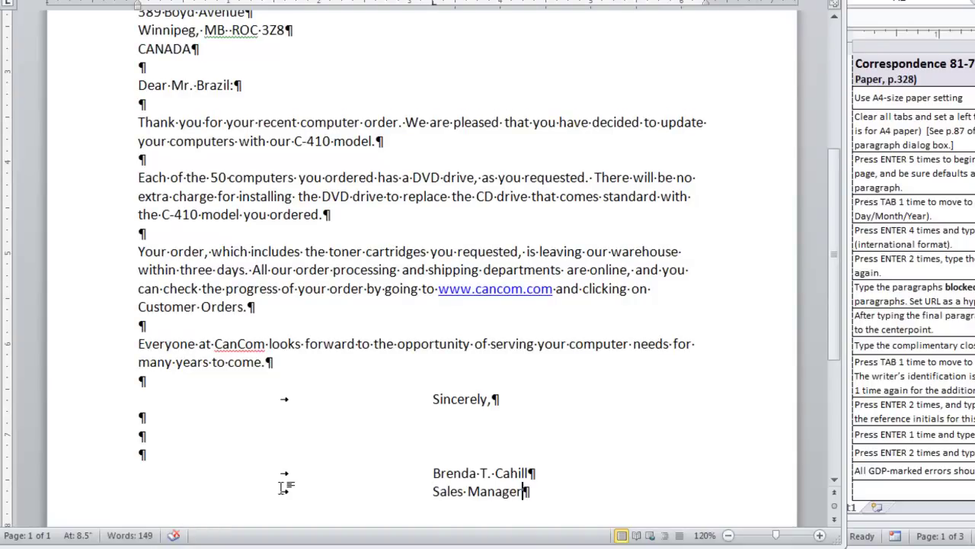
{"action": "key", "text": "Return"}
{"action": "key", "text": "Return"}
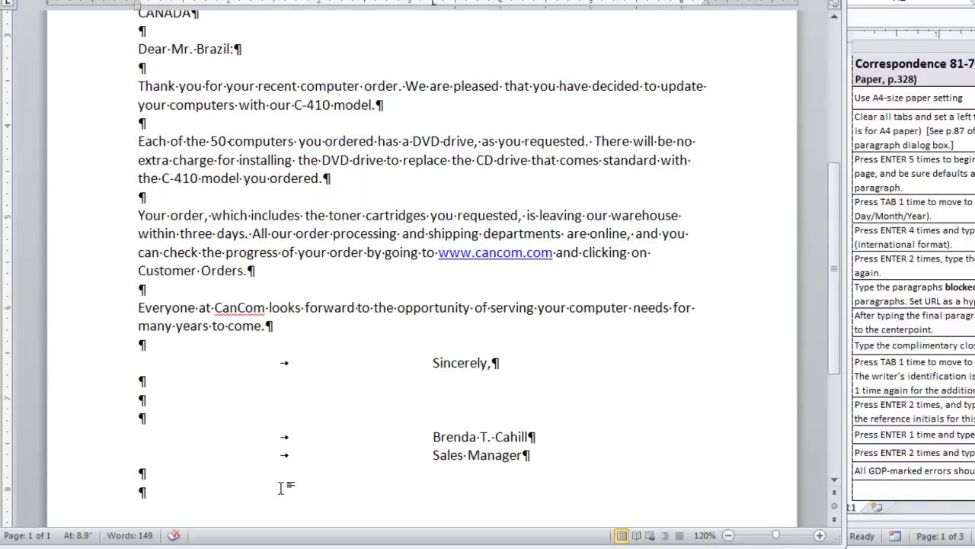
Step: Add lowercase initials jo, the pasted copy notation, and the back-ordered training manual postscript
{"action": "type", "text": "jo"}
{"action": "key", "text": "Return"}
{"action": "key", "text": "ctrl+z"}
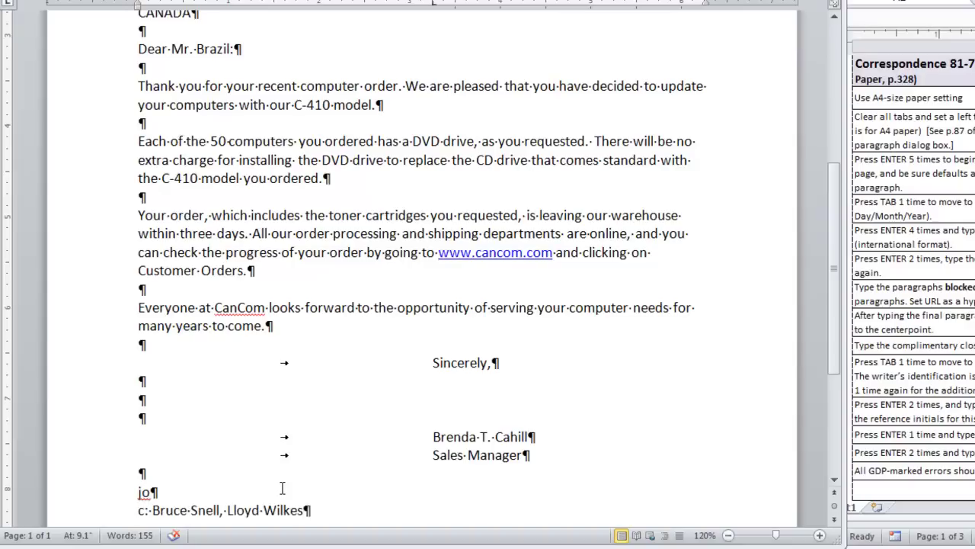
{"action": "key", "text": "Return"}
{"action": "key", "text": "Return"}
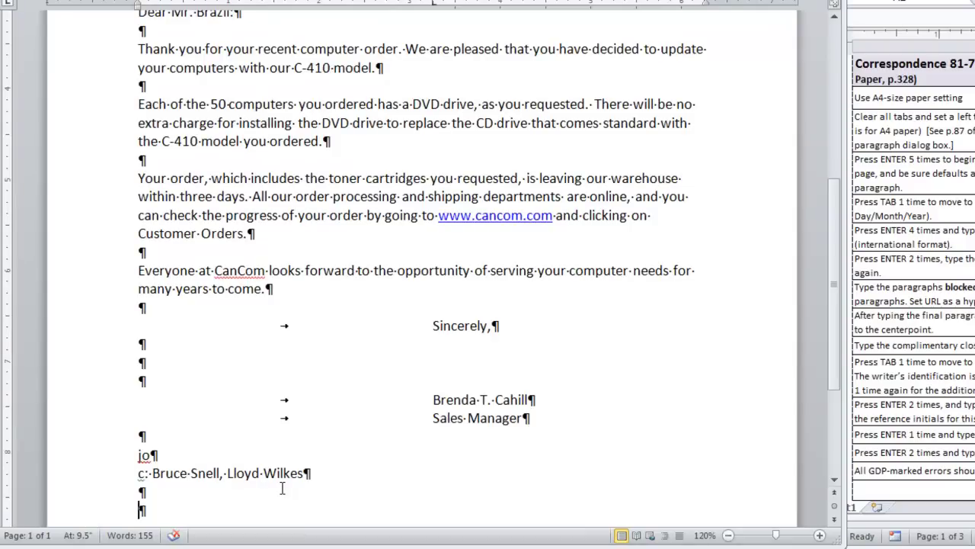
{"action": "type", "text": "PS: The software training manual, but not the USB connectors, is on back order. We anticipate it to be shipped on June 30."}
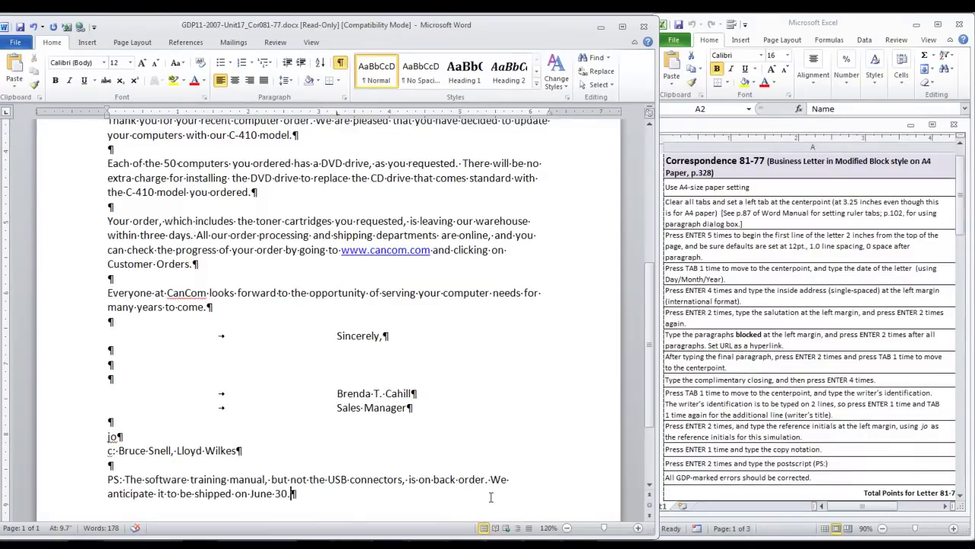
{"action": "scroll", "coordinate": [490, 497], "scroll_direction": "up", "scroll_amount": 8}
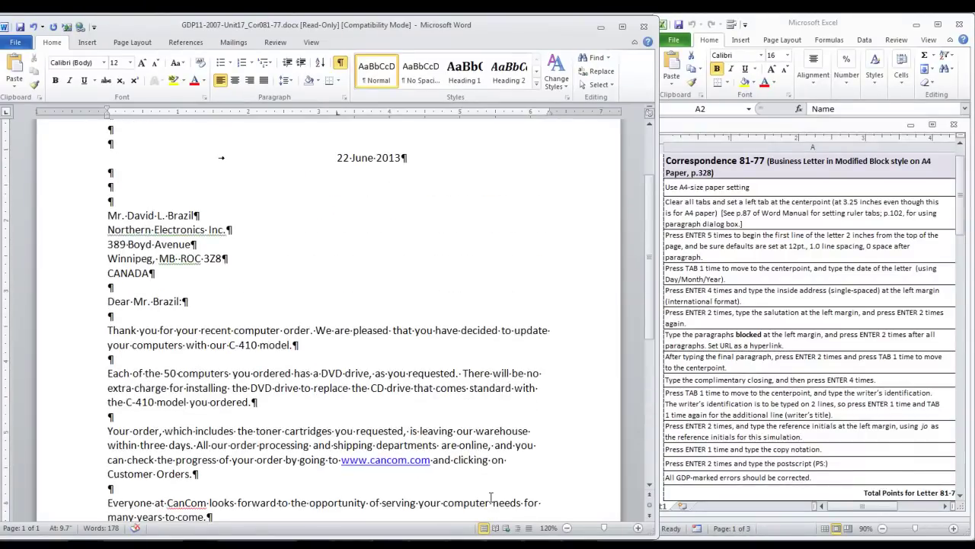
{"action": "scroll", "coordinate": [490, 497], "scroll_direction": "down", "scroll_amount": 7}
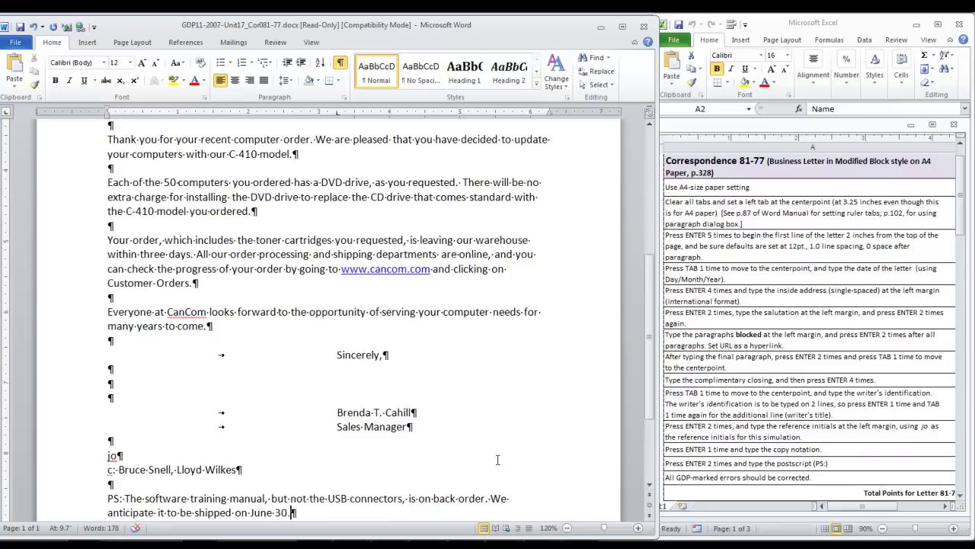
{"action": "scroll", "coordinate": [497, 459], "scroll_direction": "up", "scroll_amount": 5}
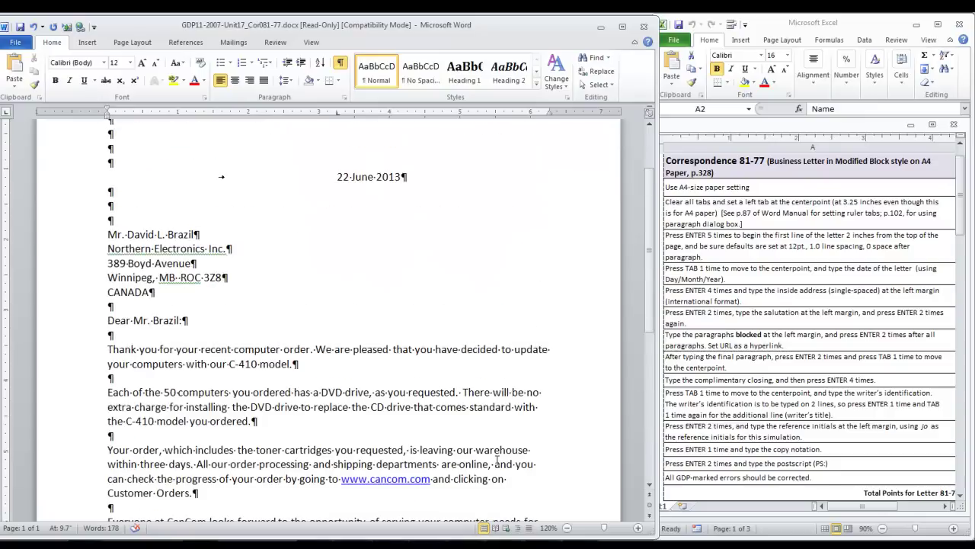
{"action": "scroll", "coordinate": [497, 459], "scroll_direction": "up", "scroll_amount": 3}
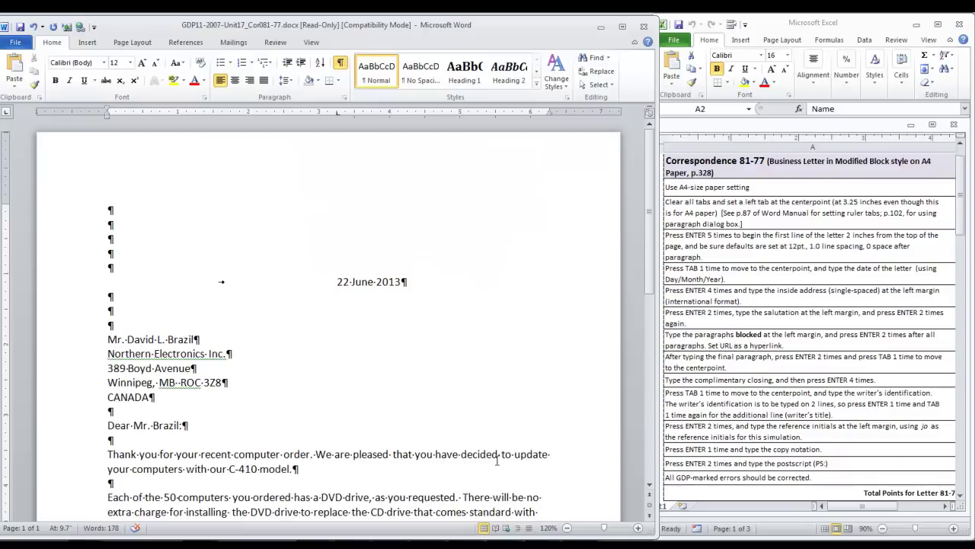